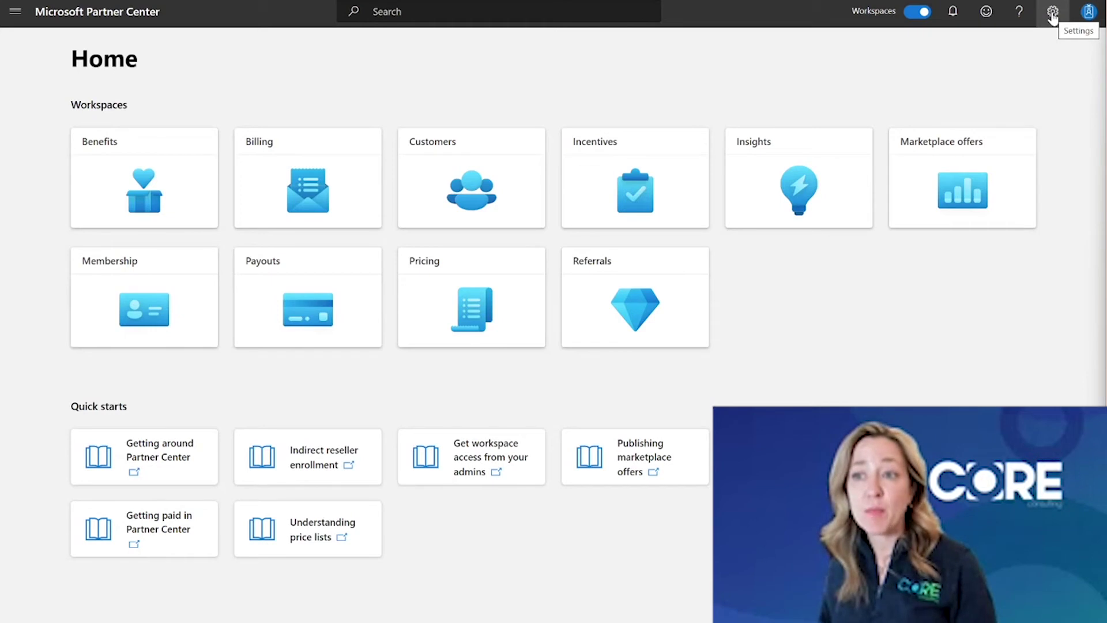
- Open the User management page in the account settings
left_click(1053, 15)
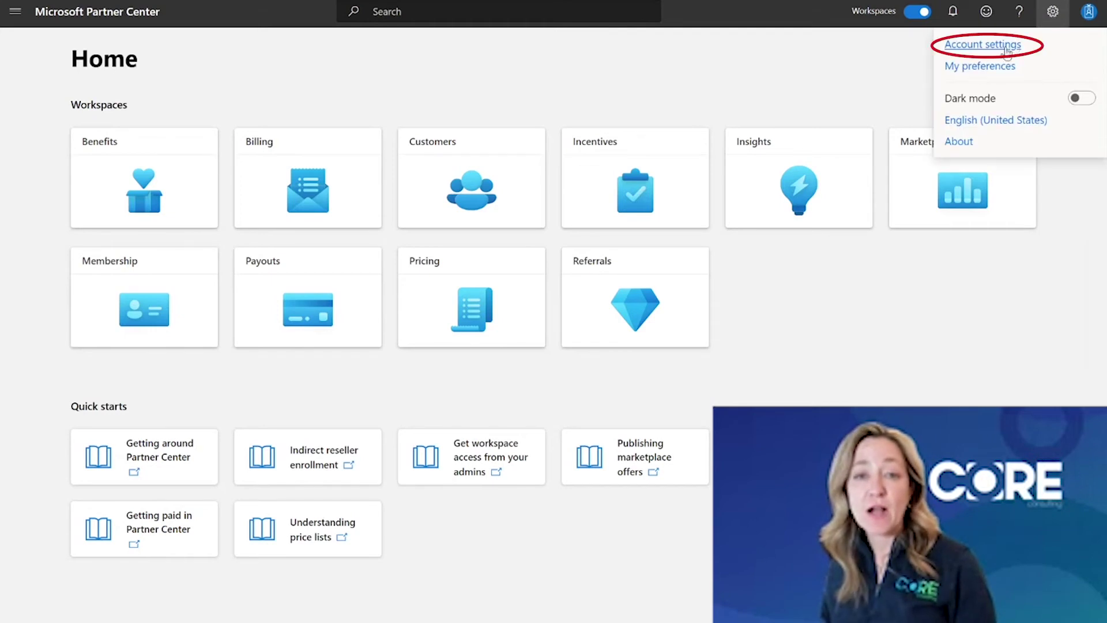
left_click(1006, 49)
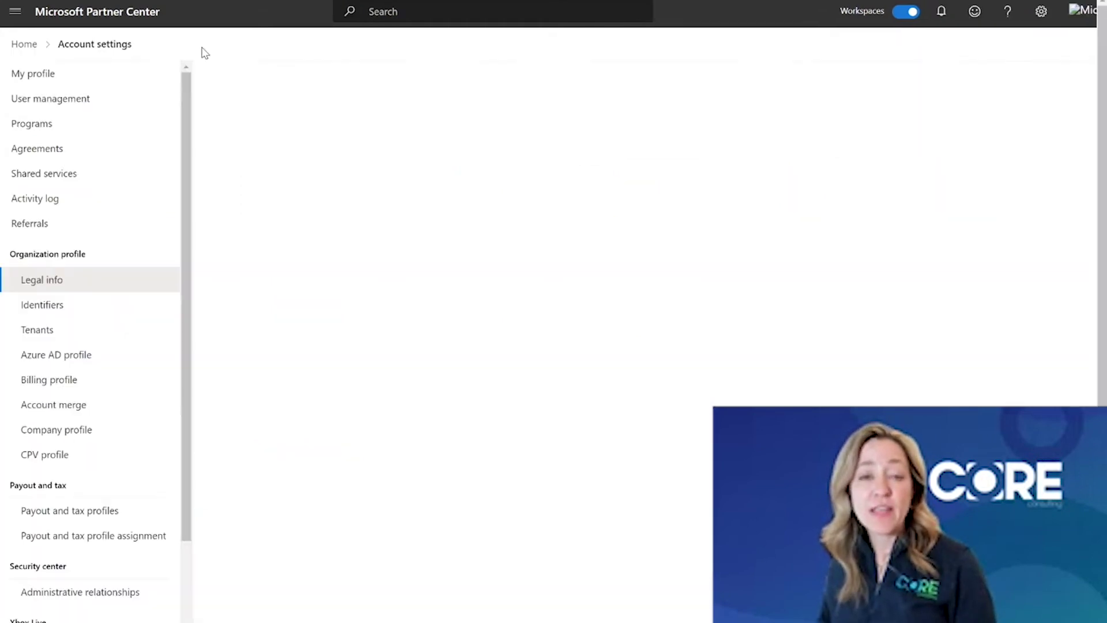
left_click(64, 103)
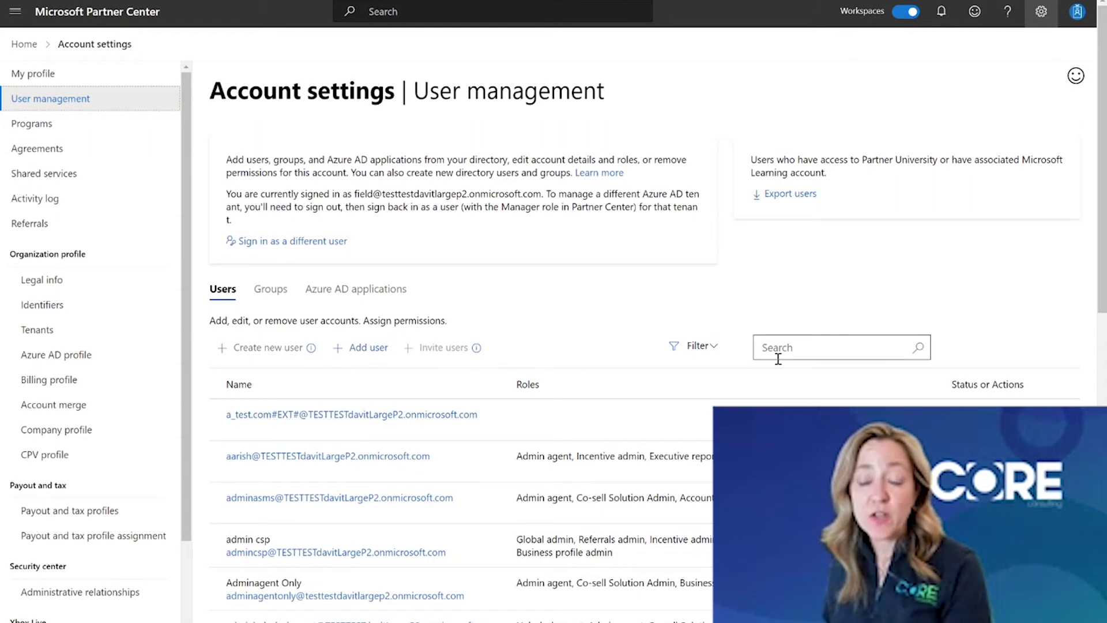
- Filter the user list by Global admin and review the roles assigned to the listed users
left_click(710, 351)
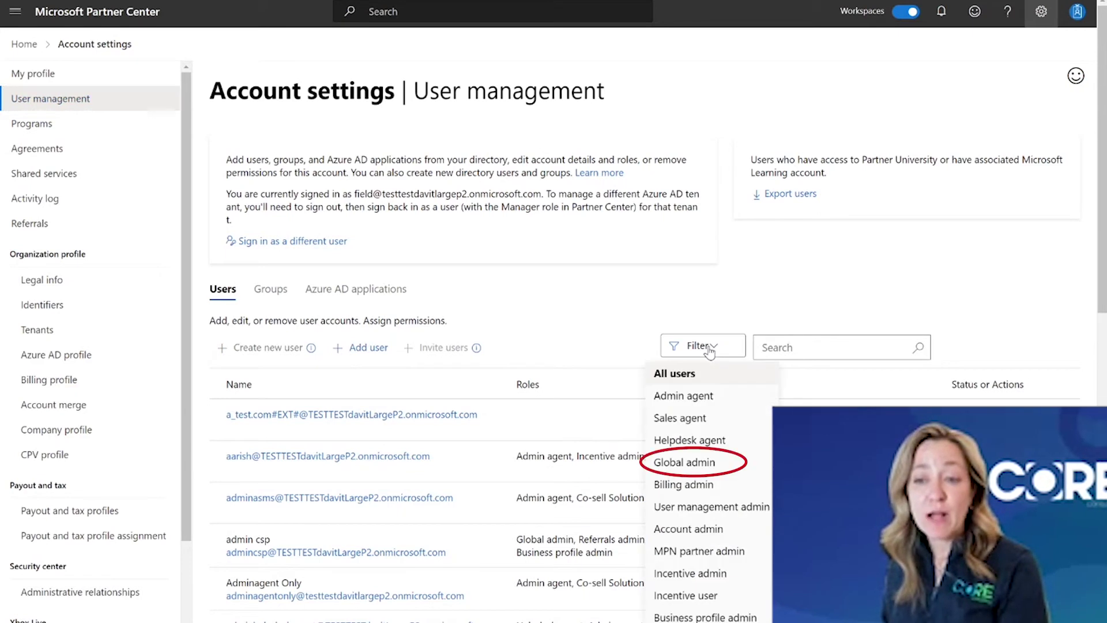
left_click(691, 465)
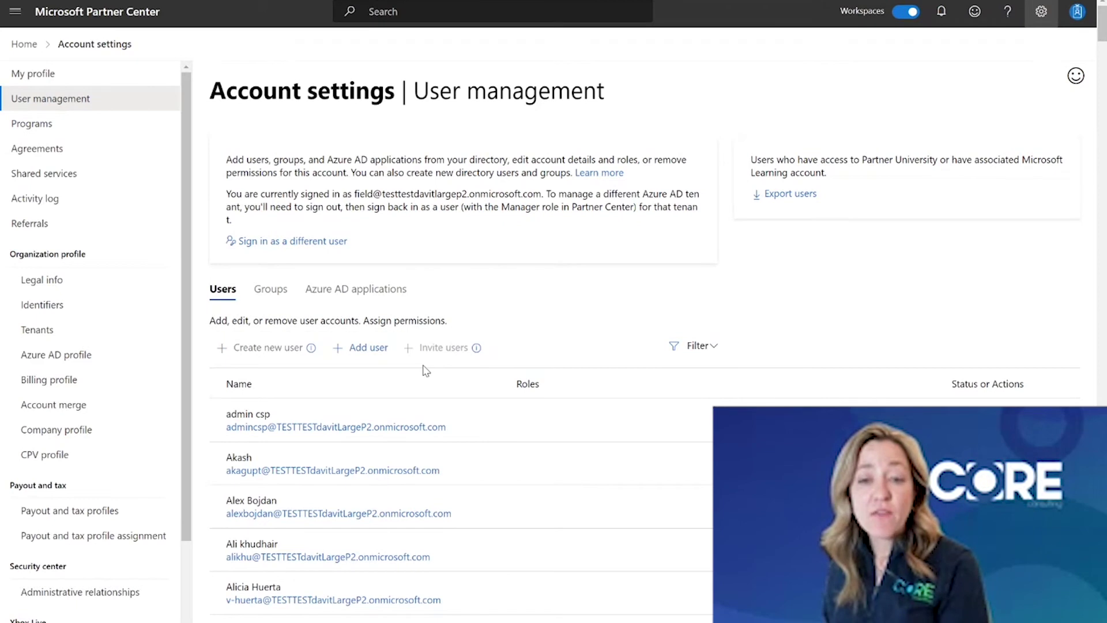
scroll(362, 483, "down", 4)
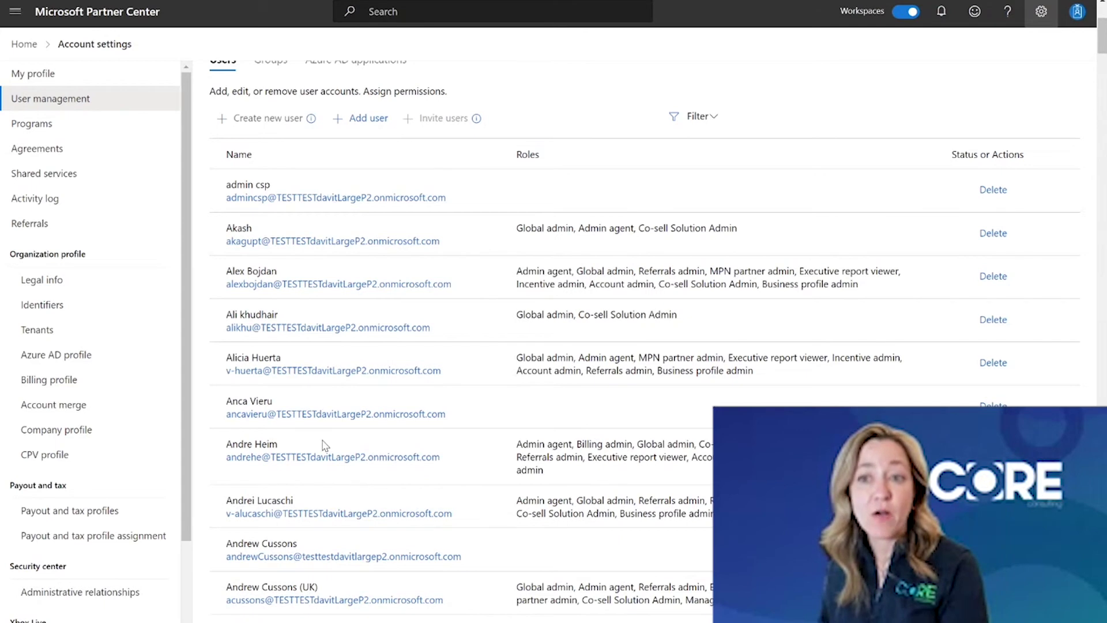
scroll(325, 445, "up", 1)
scroll(325, 445, "up", 2)
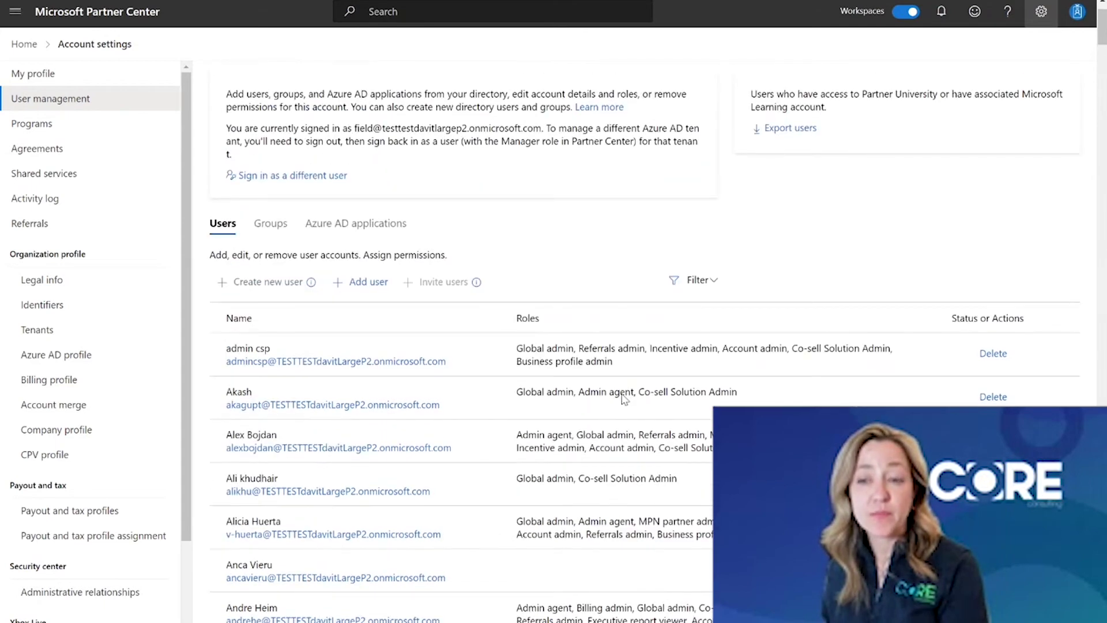
- Reset the user filter to All users and open the details of the second user in the list
left_click(703, 285)
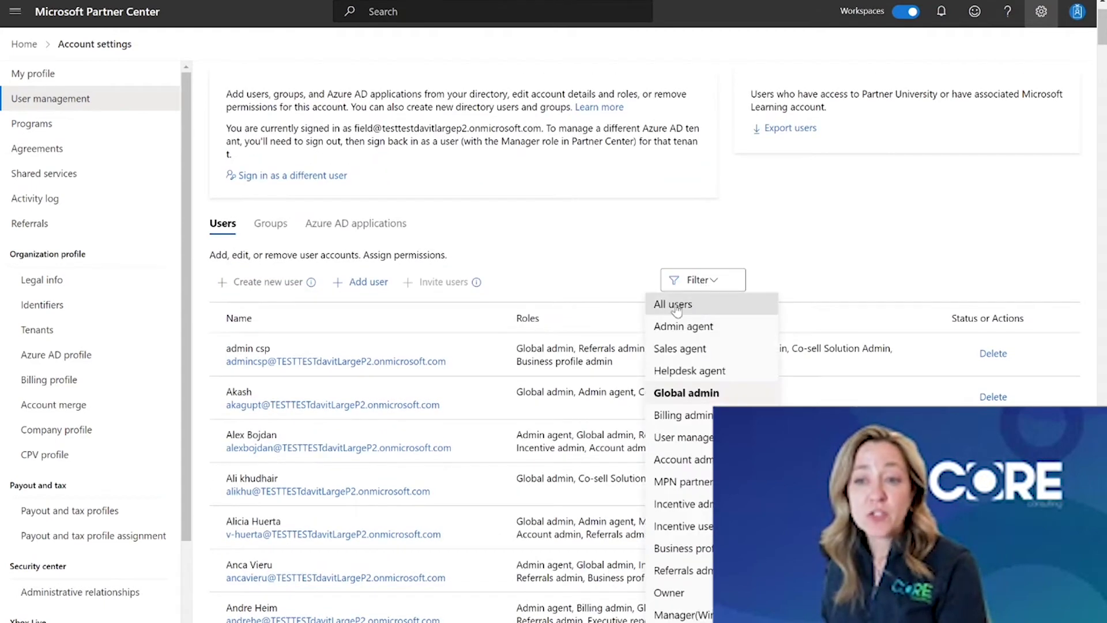
left_click(673, 305)
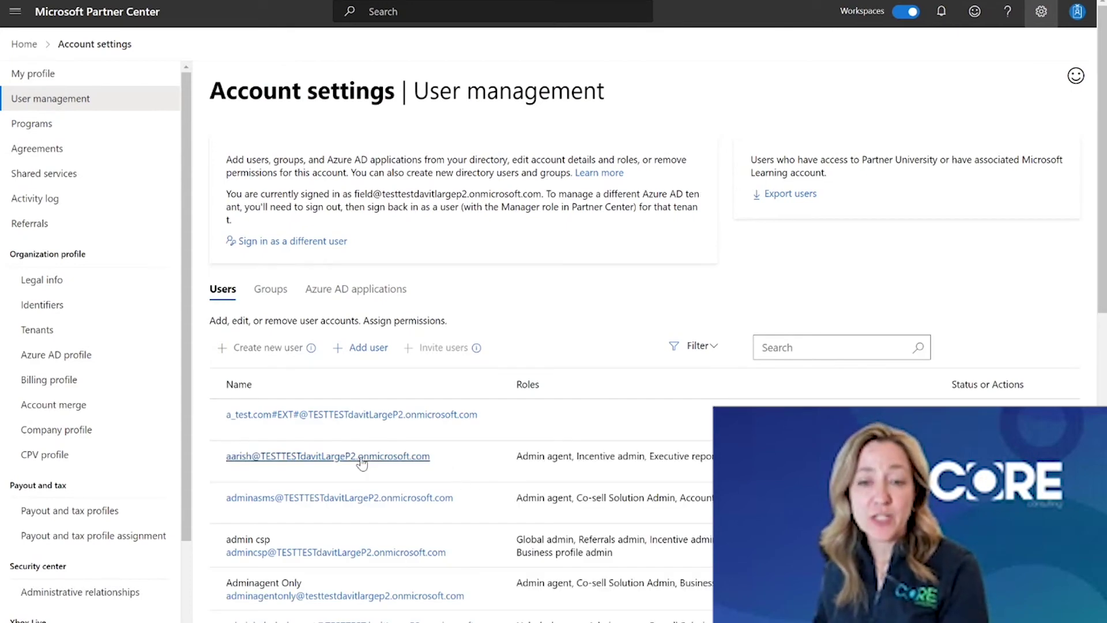
left_click(307, 458)
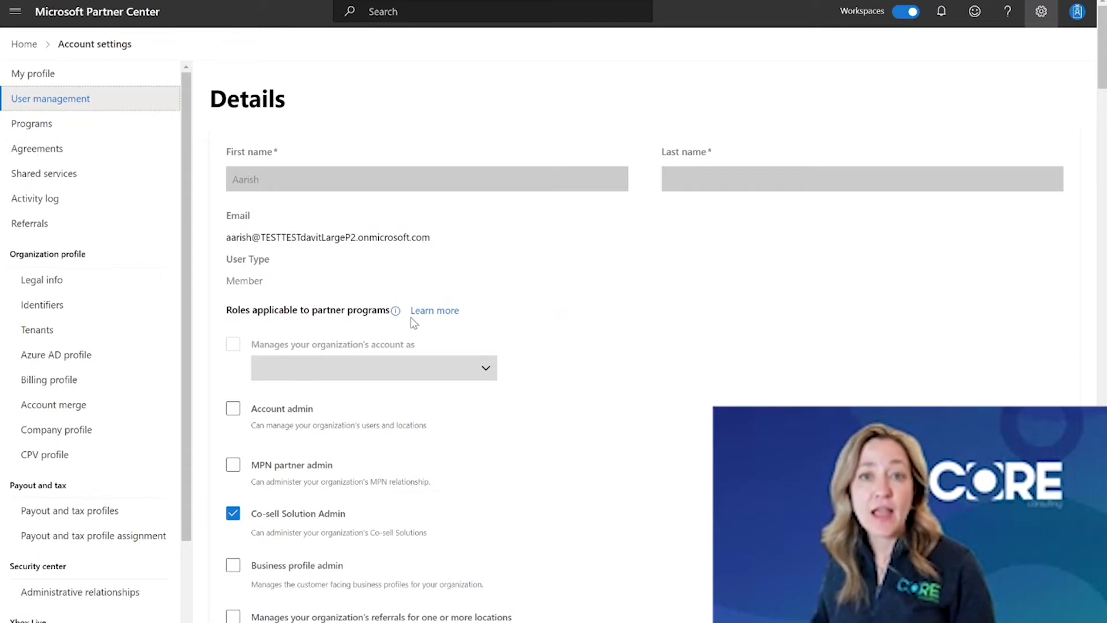
- Examine the user's partner program roles, including Account admin, MPN partner admin, Co-sell Solution Admin and Business profile admin
scroll(388, 327, "down", 1)
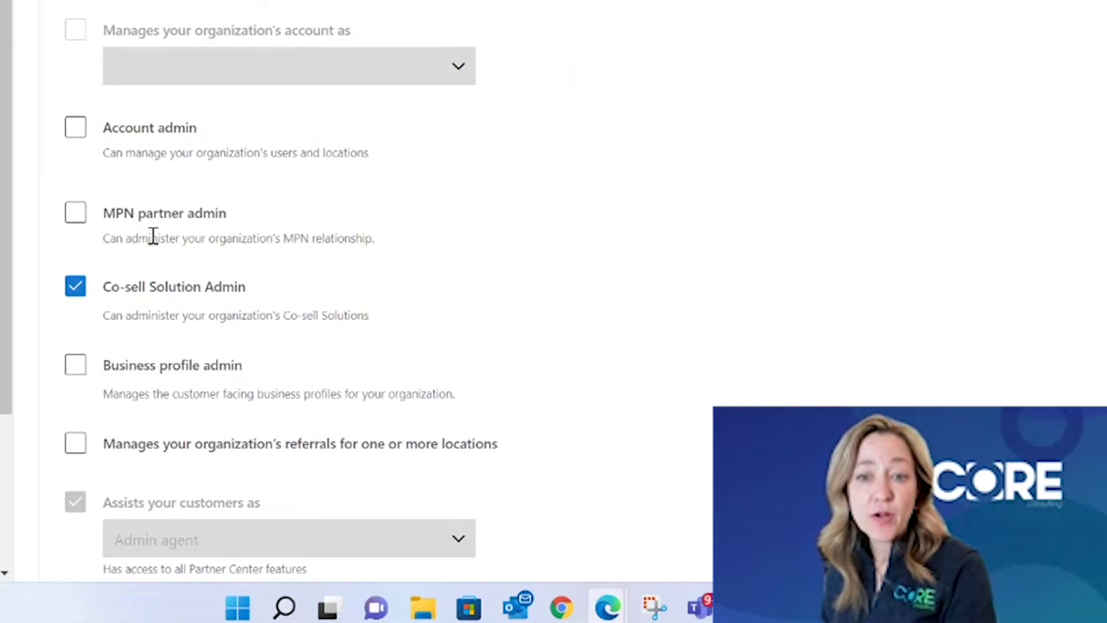
scroll(151, 233, "down", 2)
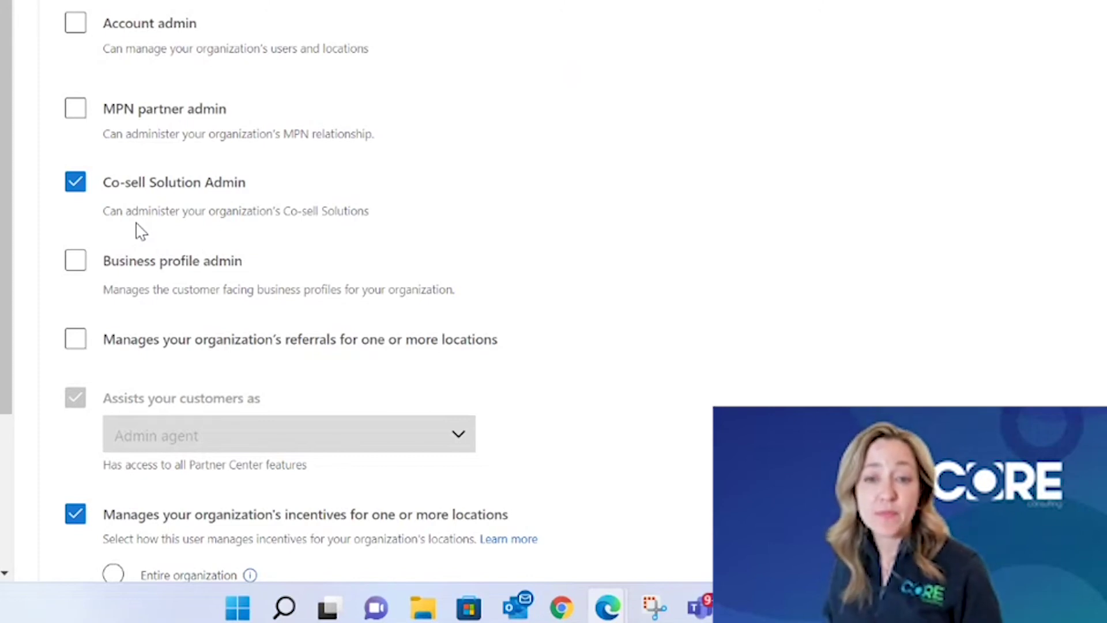
scroll(191, 211, "up", 1)
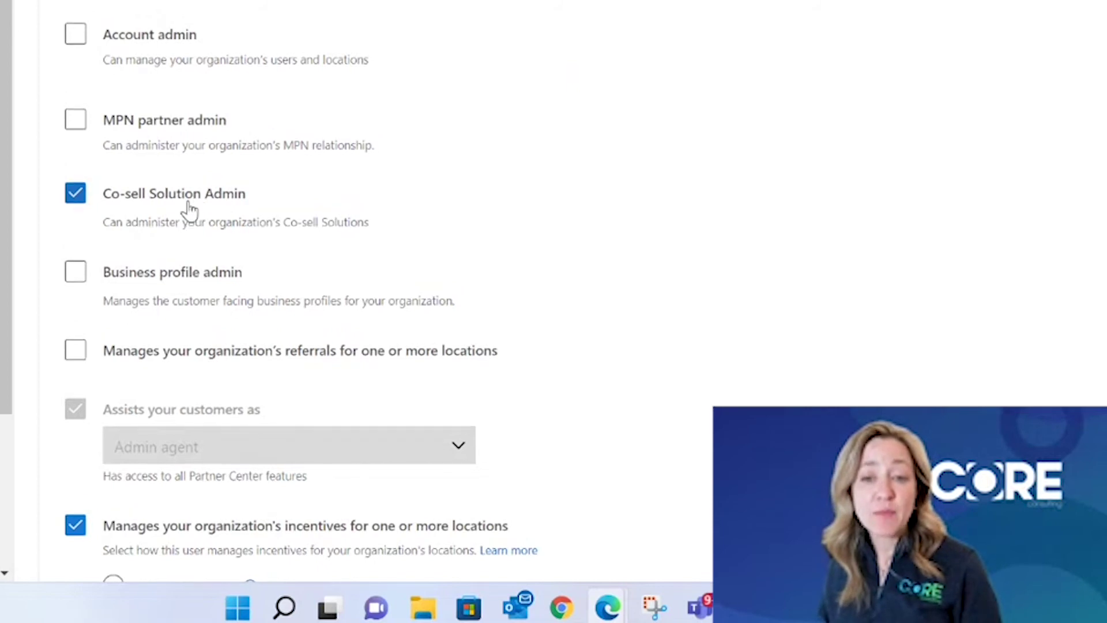
scroll(189, 212, "down", 1)
scroll(163, 106, "down", 1)
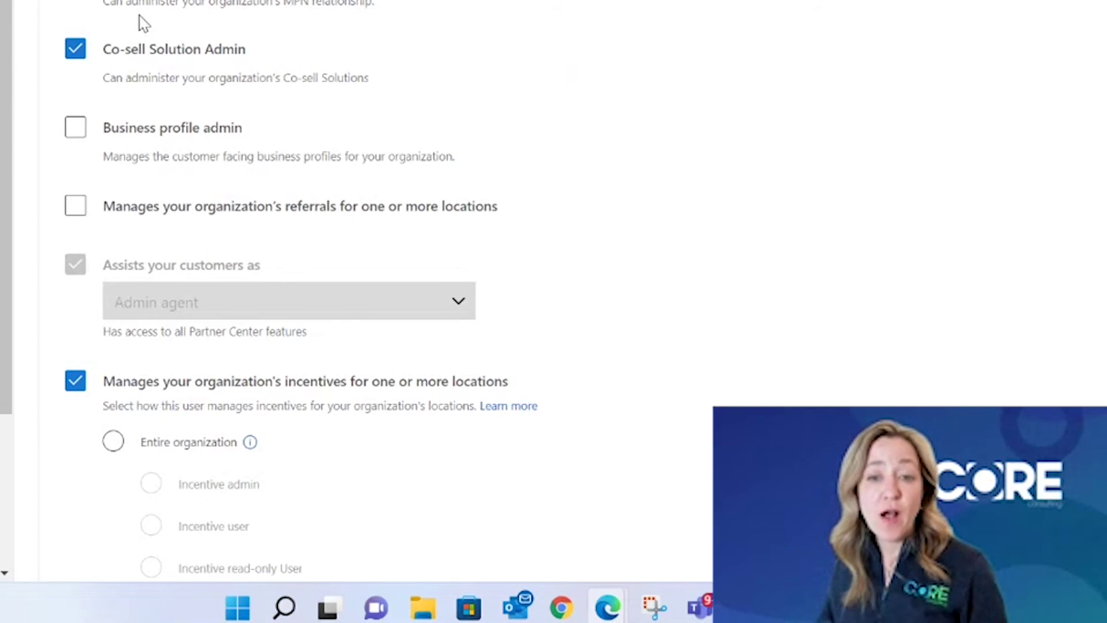
scroll(143, 149, "up", 2)
scroll(146, 237, "up", 1)
left_click(141, 247)
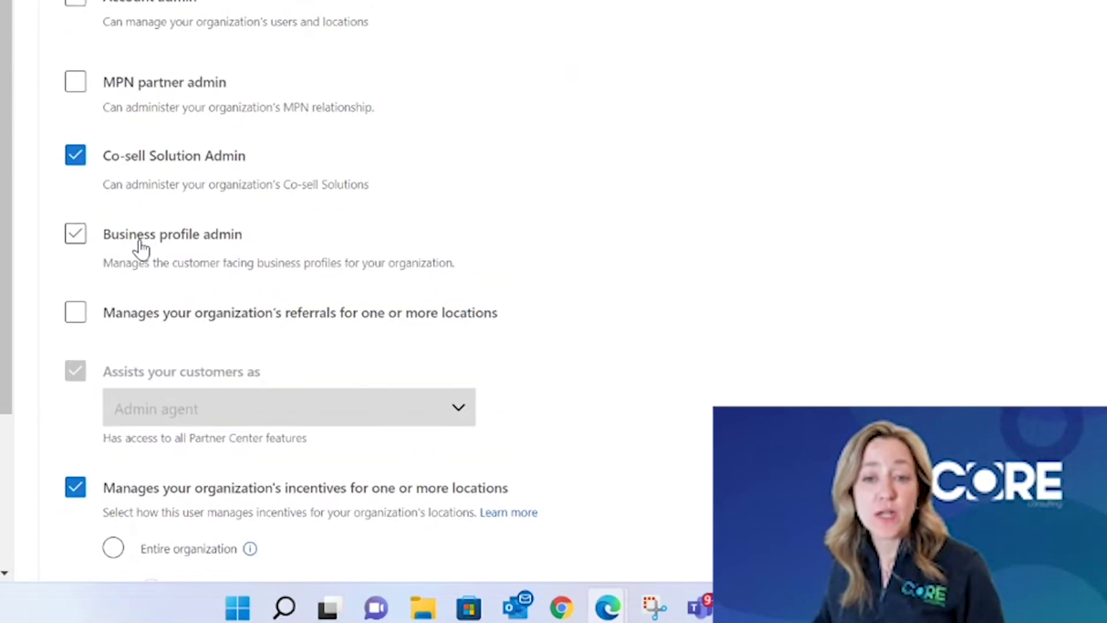
scroll(141, 248, "down", 1)
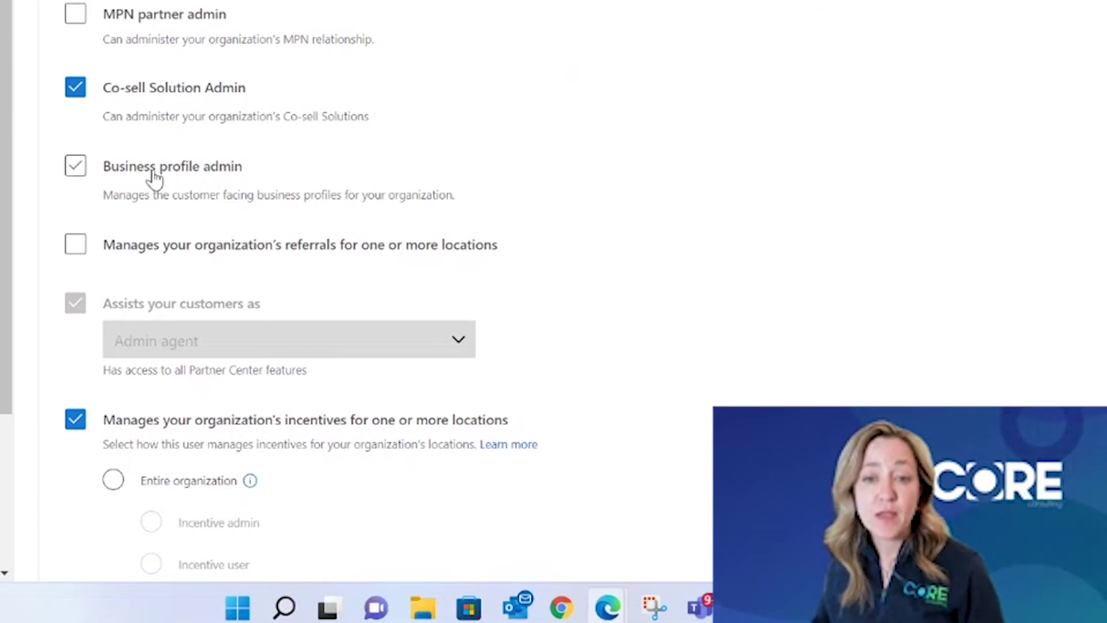
scroll(148, 257, "down", 1)
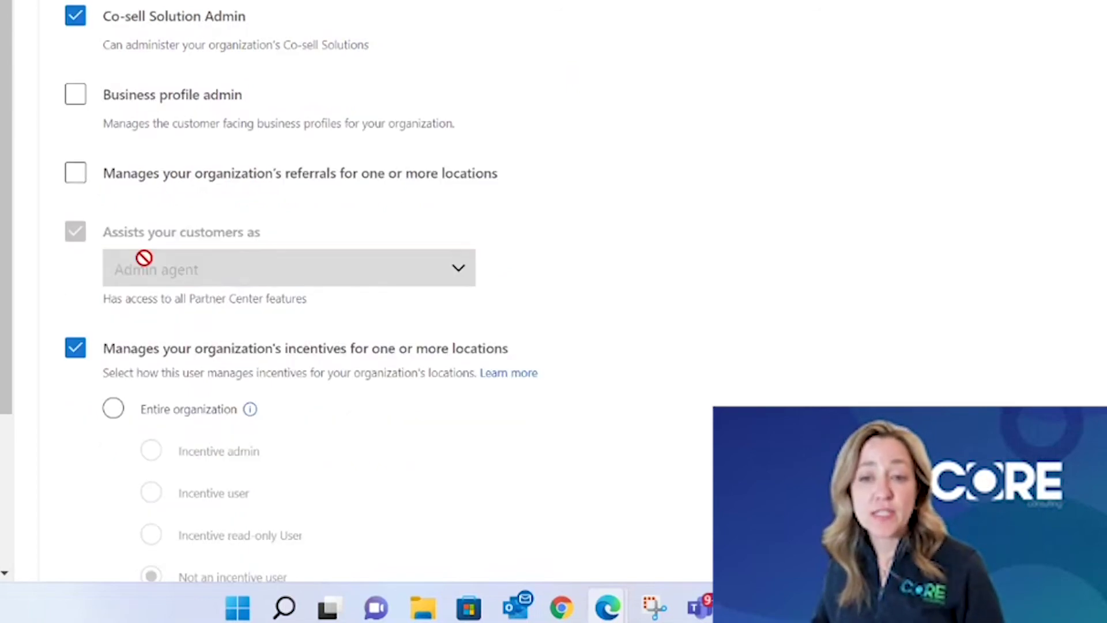
- Enable managing the organization's referrals for one or more locations and review the Referrals admin and Referrals user options
left_click(73, 174)
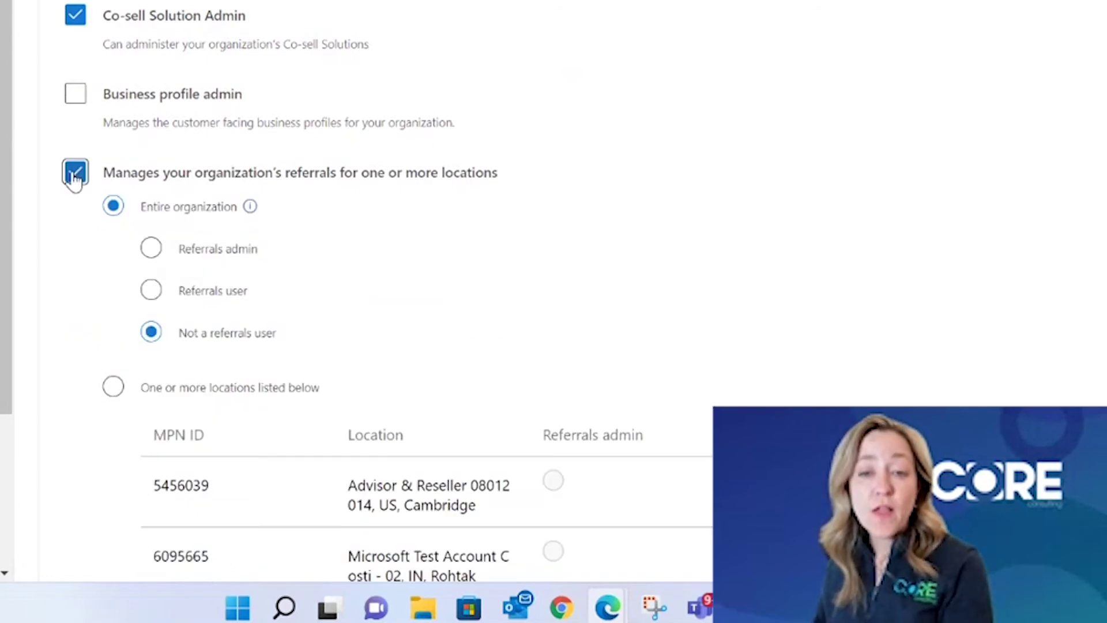
scroll(74, 178, "down", 1)
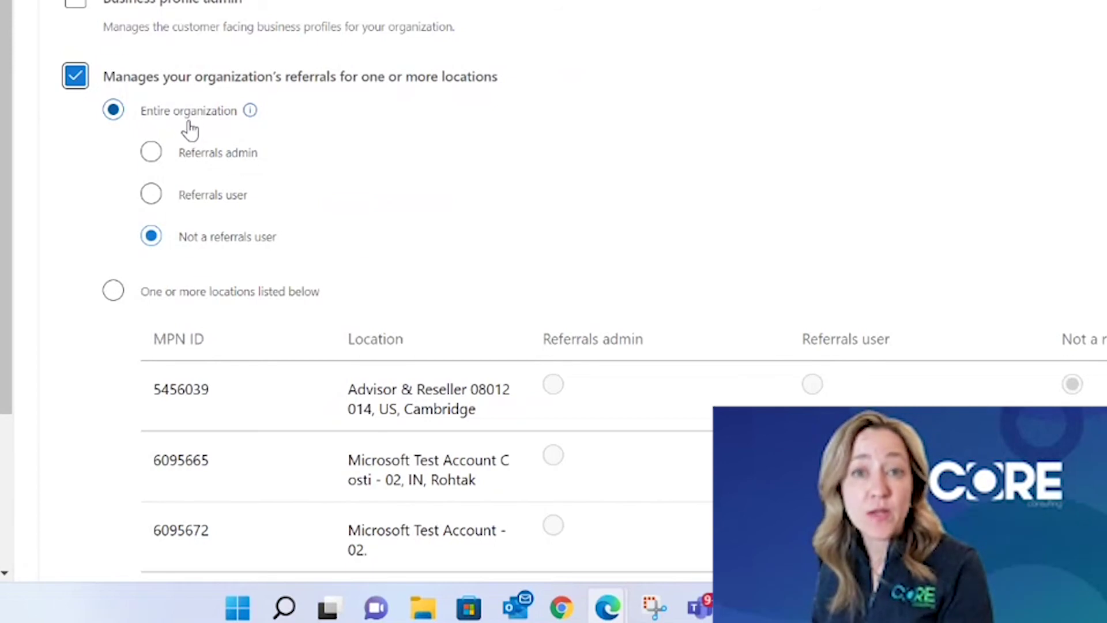
scroll(190, 130, "down", 1)
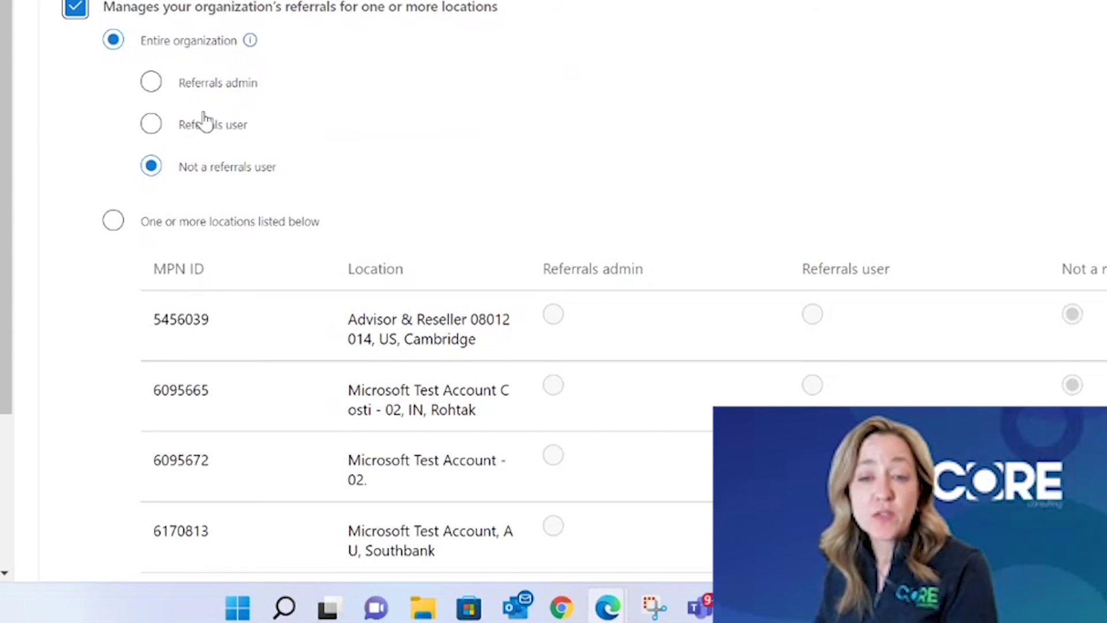
scroll(205, 144, "down", 1)
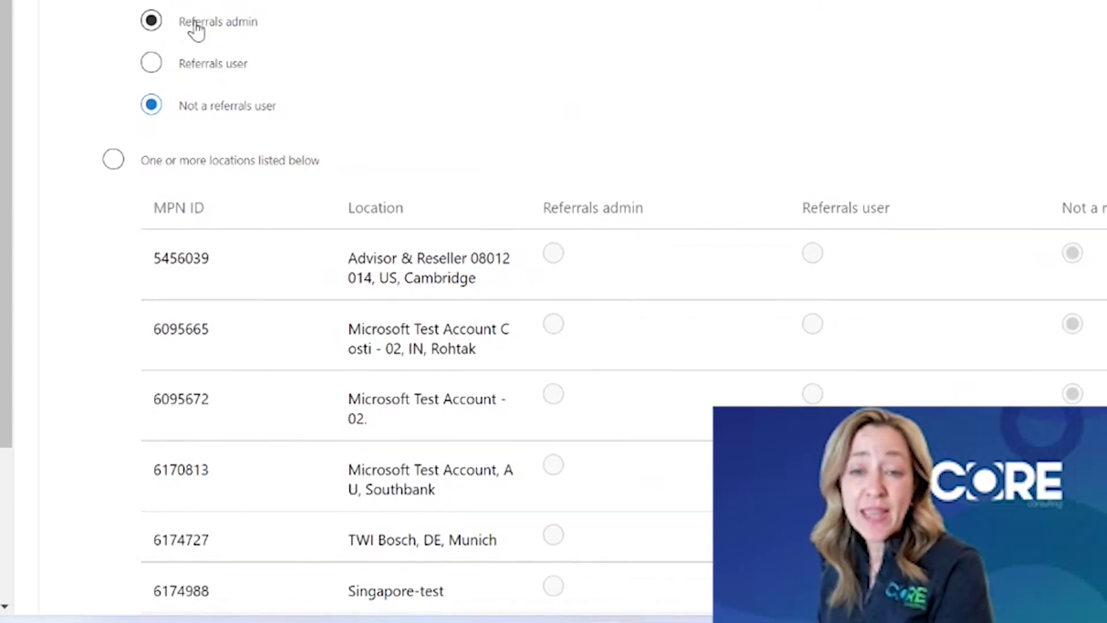
left_click(197, 64)
scroll(198, 67, "up", 1)
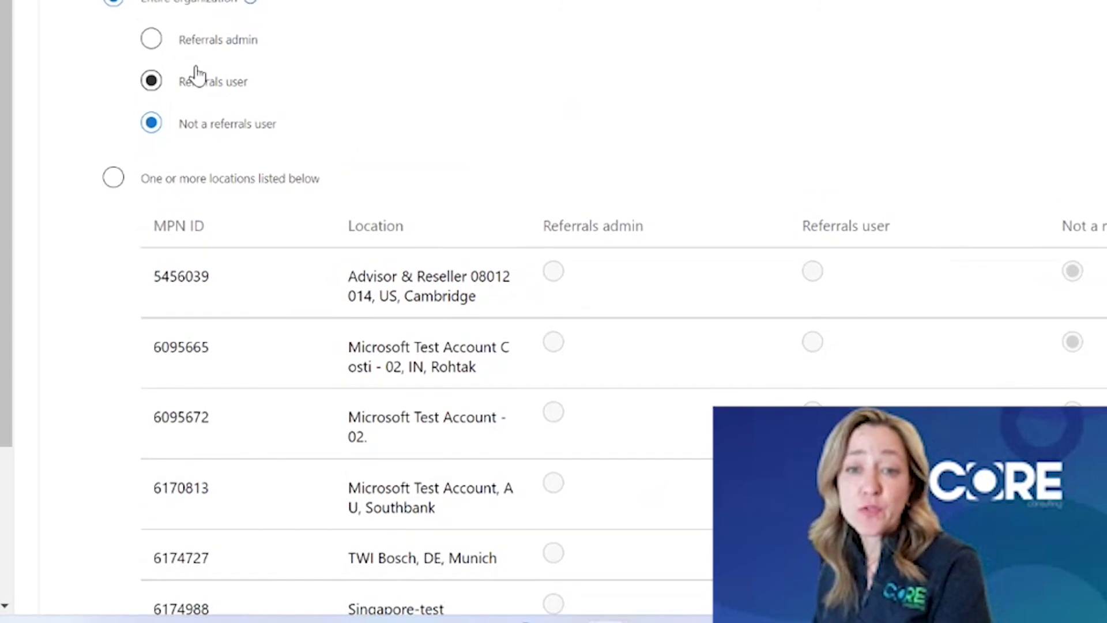
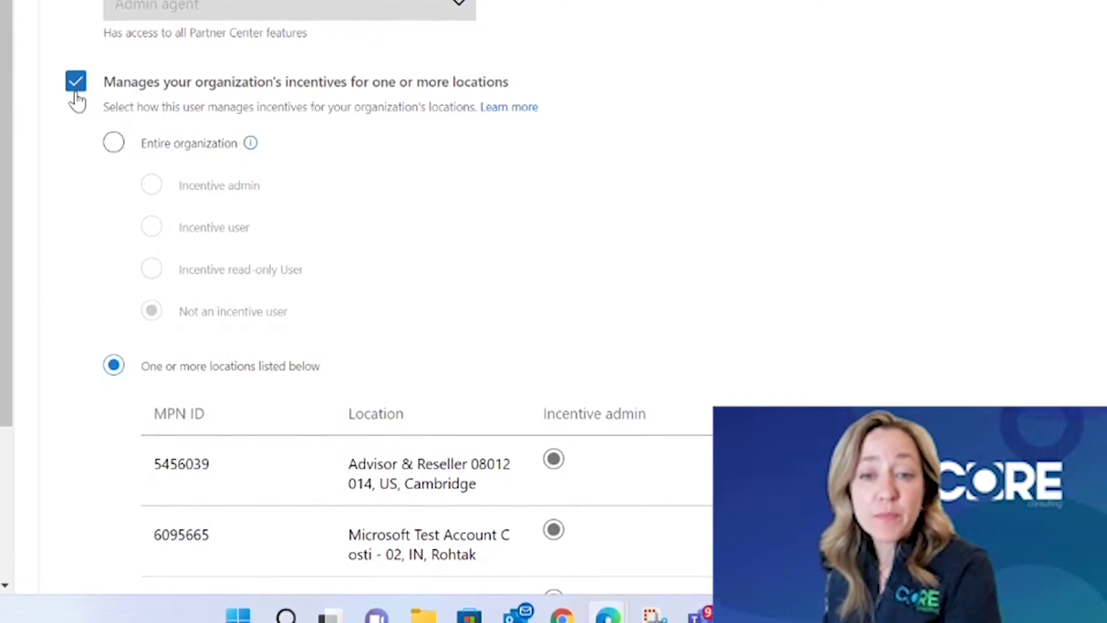
- Examine the incentive roles for the entire organization and per location, and the location list for viewing data and reports
scroll(115, 110, "up", 1)
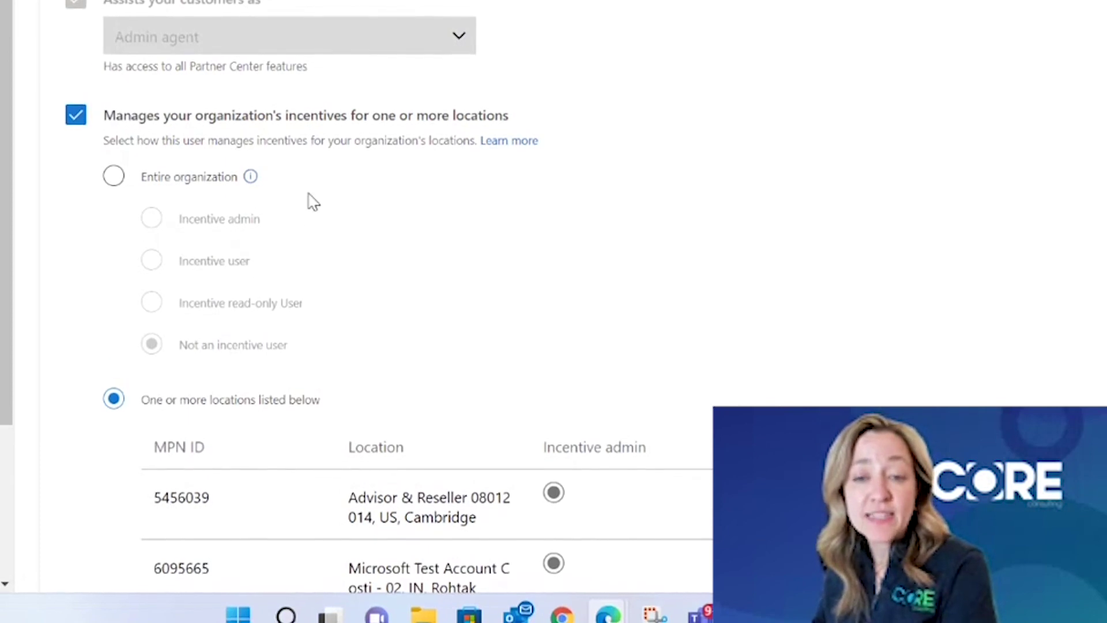
scroll(277, 279, "down", 1)
scroll(237, 446, "up", 2)
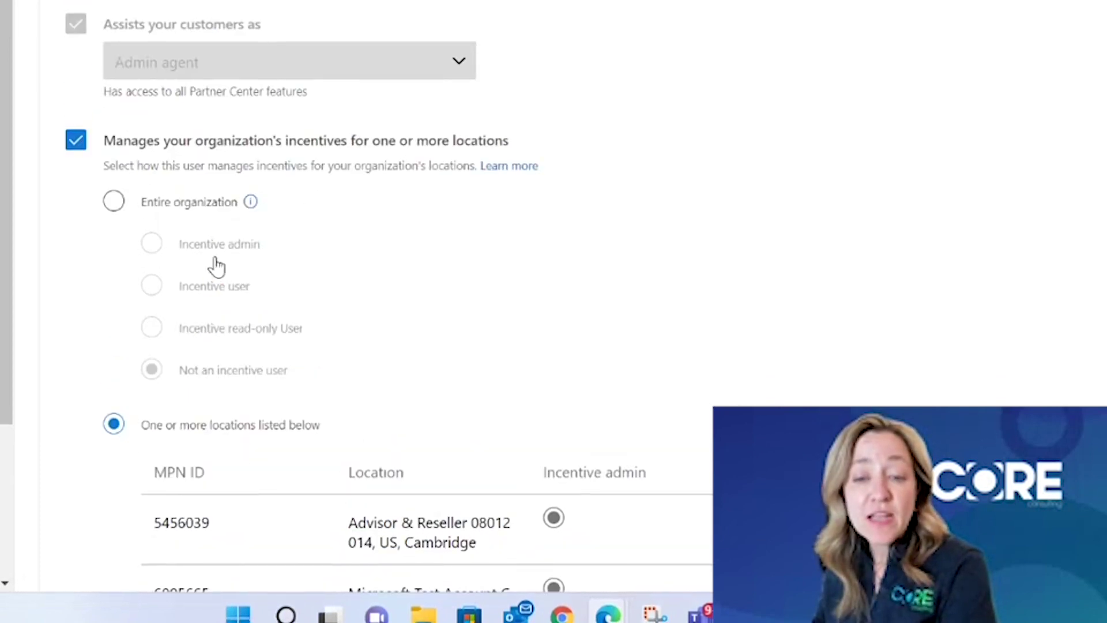
scroll(214, 259, "down", 2)
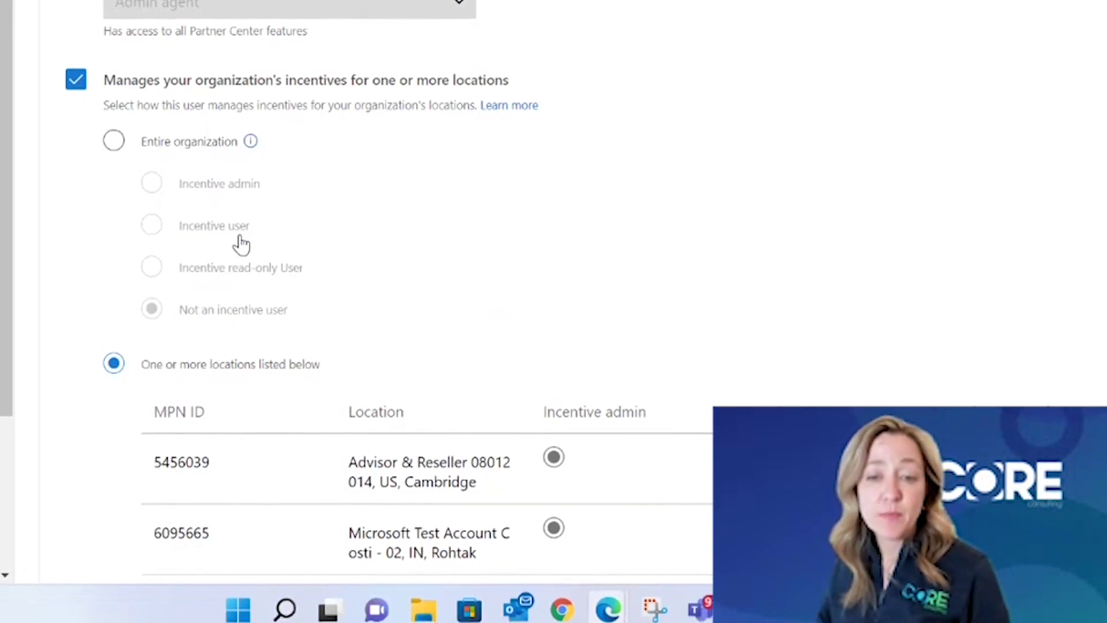
scroll(236, 247, "down", 3)
scroll(237, 247, "down", 20)
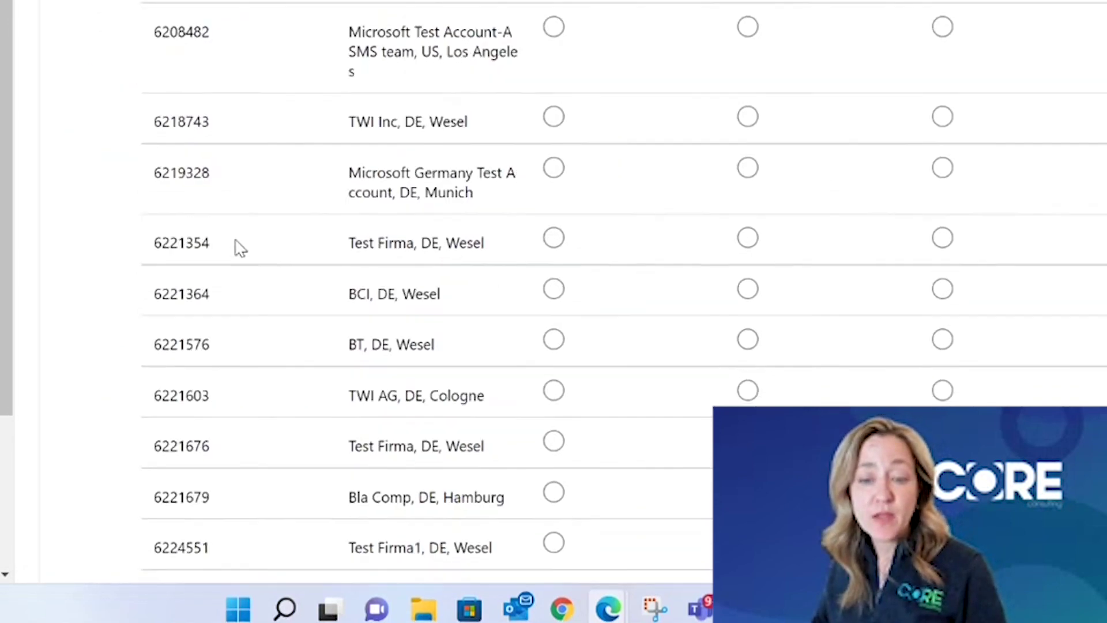
scroll(237, 247, "down", 20)
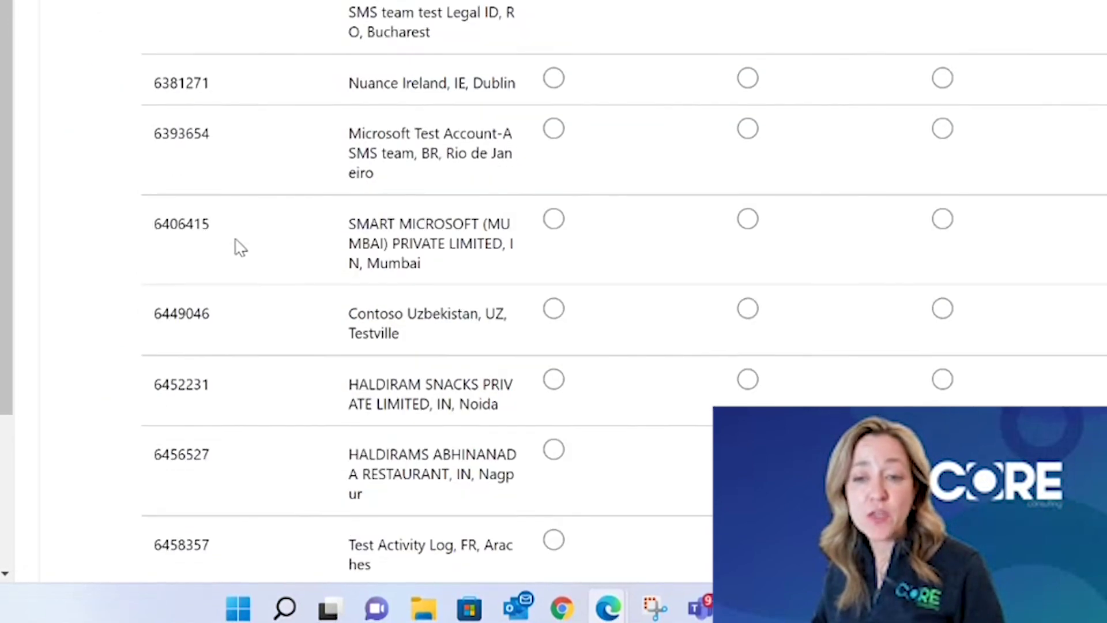
scroll(240, 246, "down", 4)
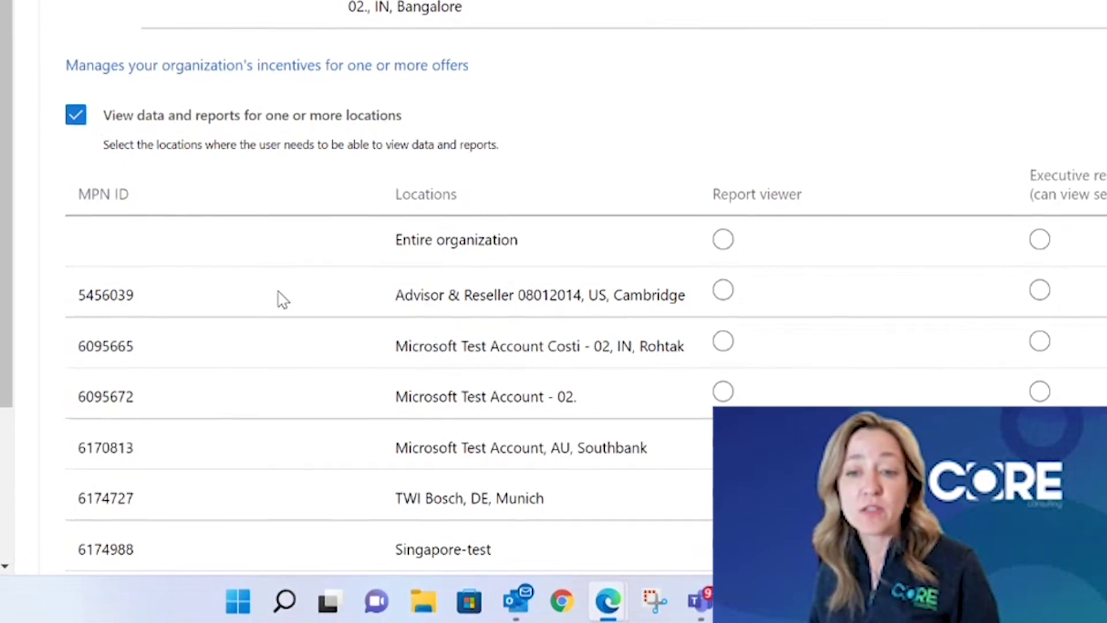
scroll(281, 299, "down", 2)
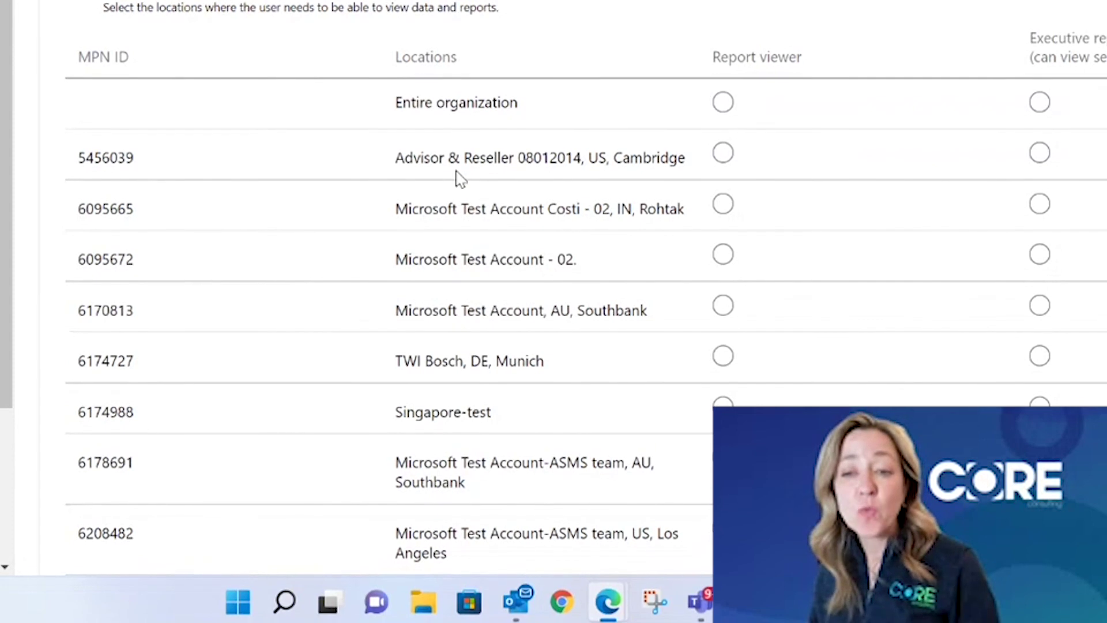